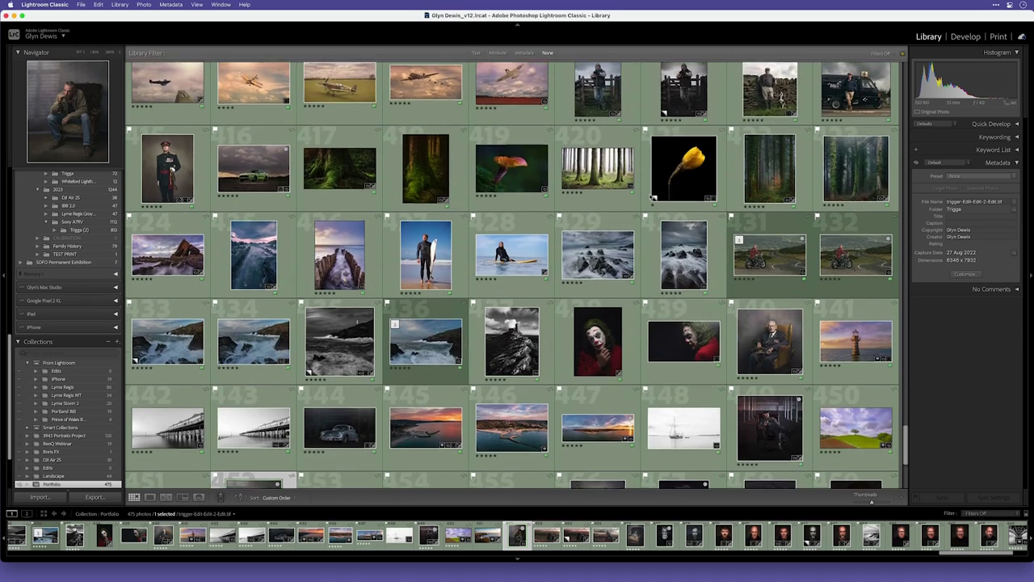
Step: Show the chair portrait in Loupe view with all panels and the filmstrip hidden
key("e")
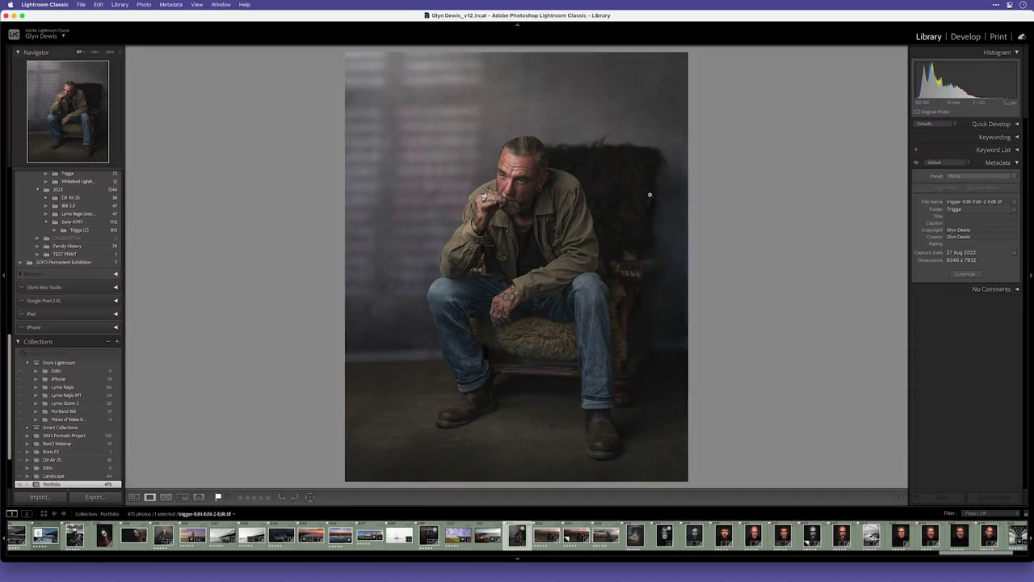
key("shift+Tab")
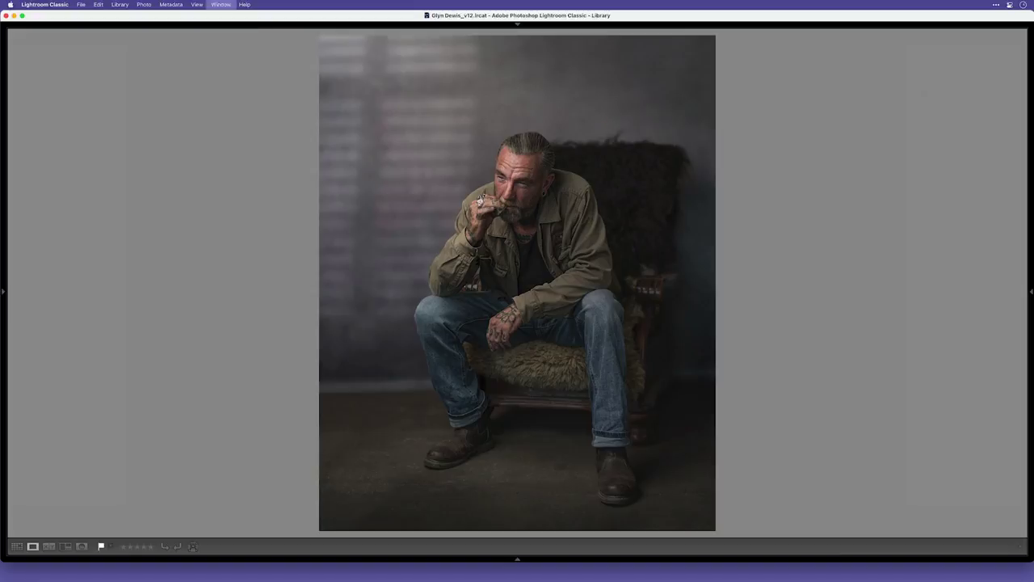
key("f")
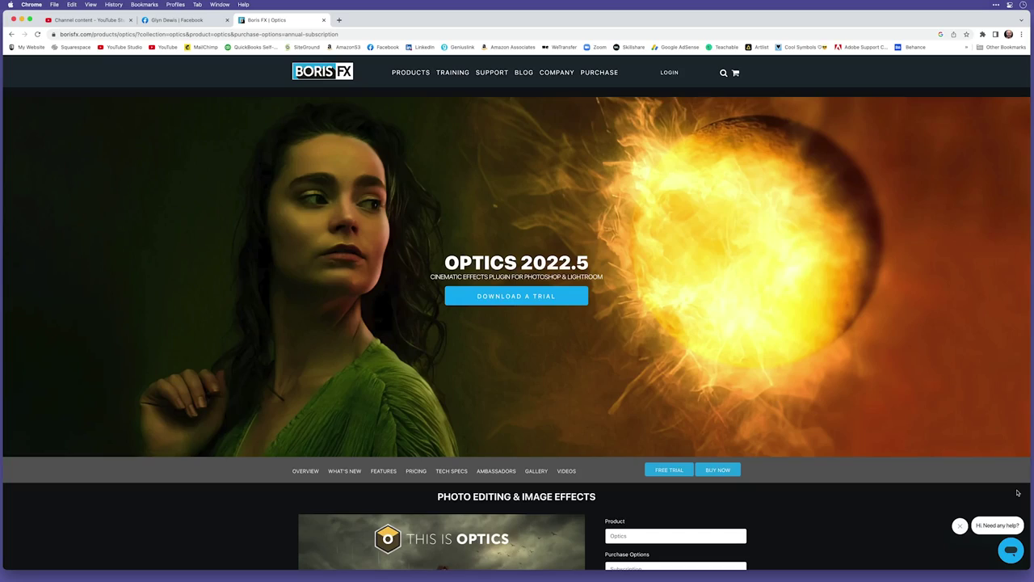
scroll(1018, 492, "down", 2)
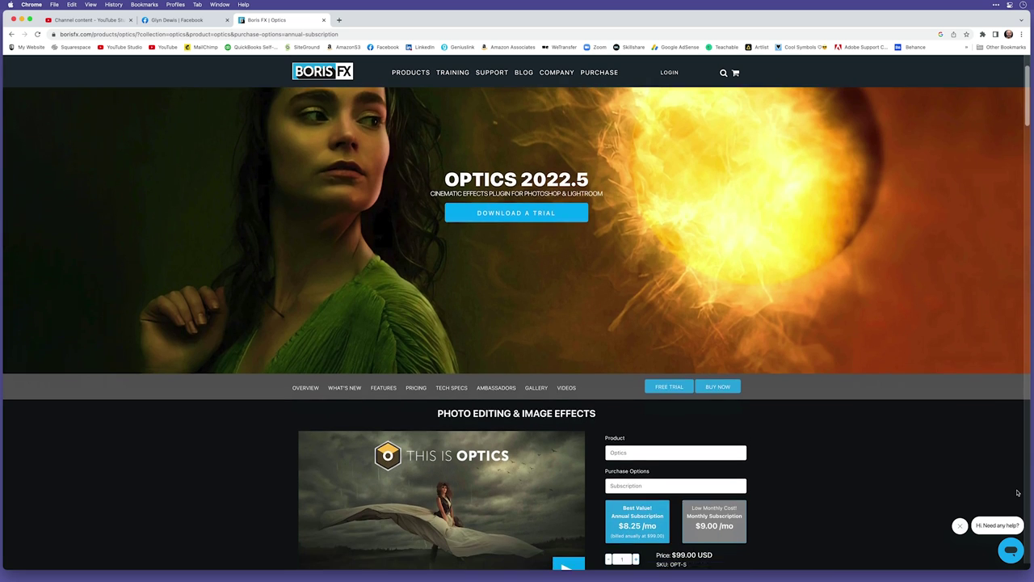
scroll(1017, 492, "down", 3)
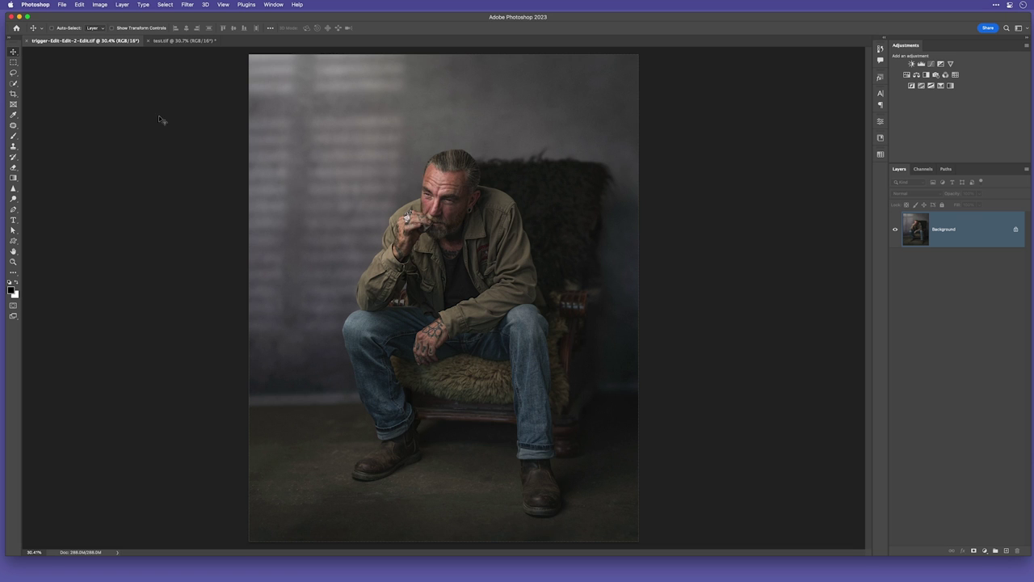
Step: Duplicate the test.tif background into Layer 1 and convert it for Smart Filters
left_click(176, 41)
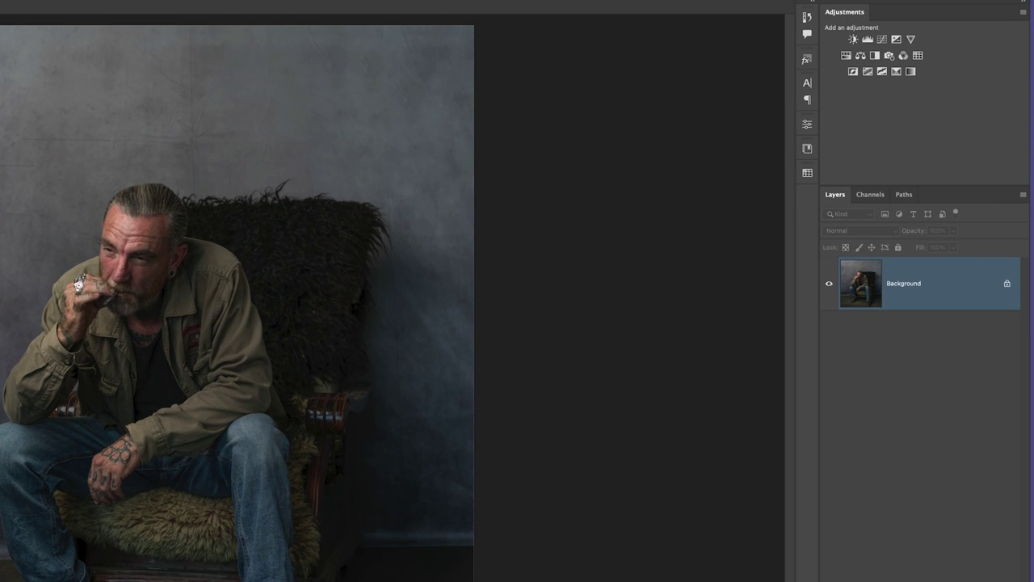
key("super+j")
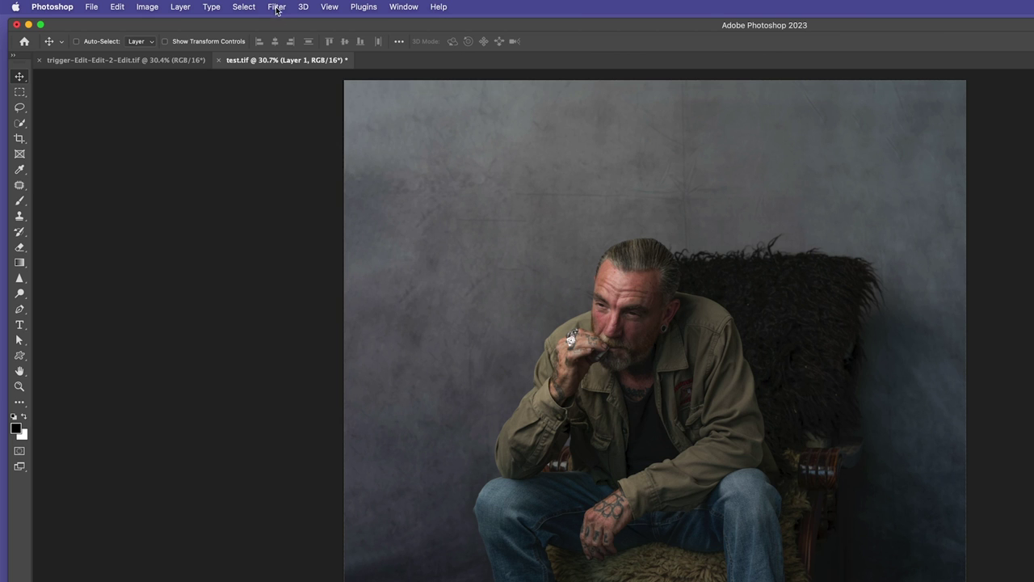
left_click(276, 7)
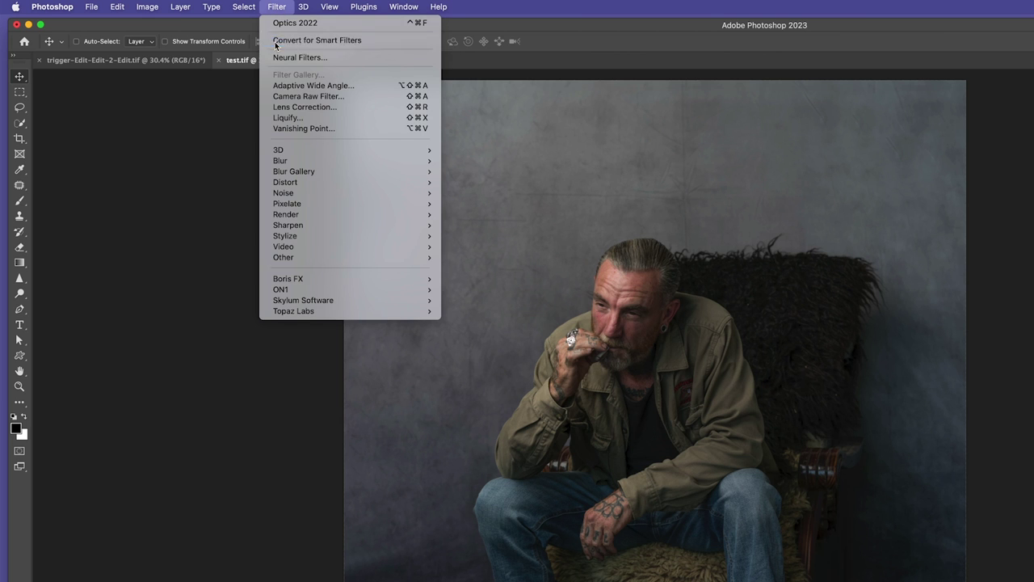
left_click(276, 41)
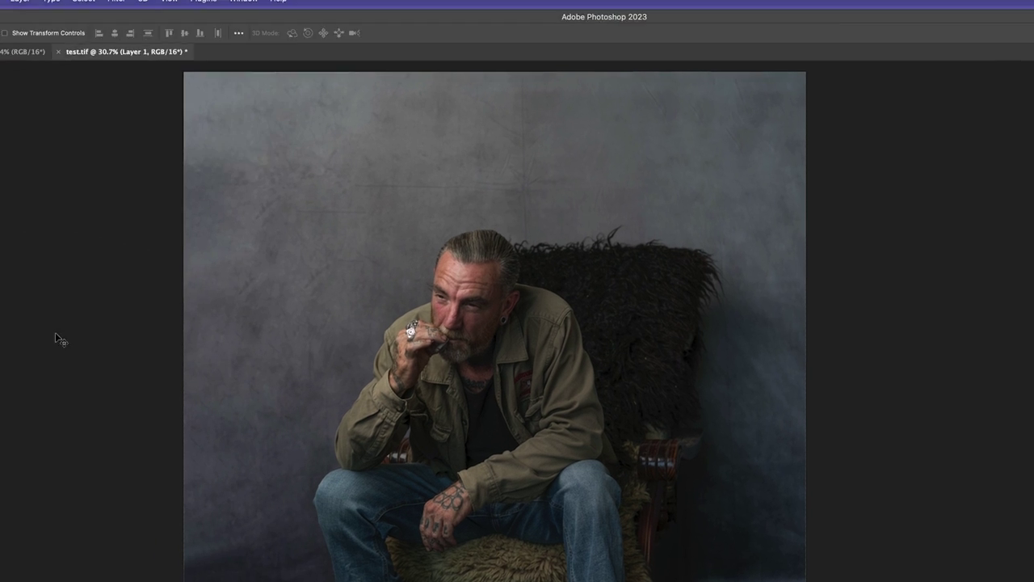
left_click(150, 7)
Step: Launch Boris FX Optics 2022 on the layer, declining to reapply previous filters and masks
mouse_move(168, 291)
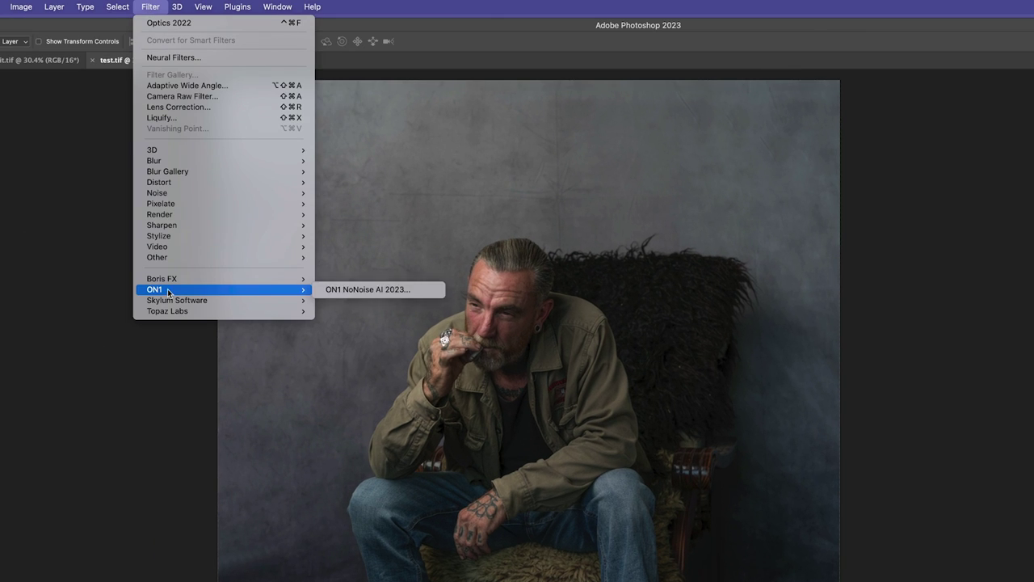
left_click(326, 280)
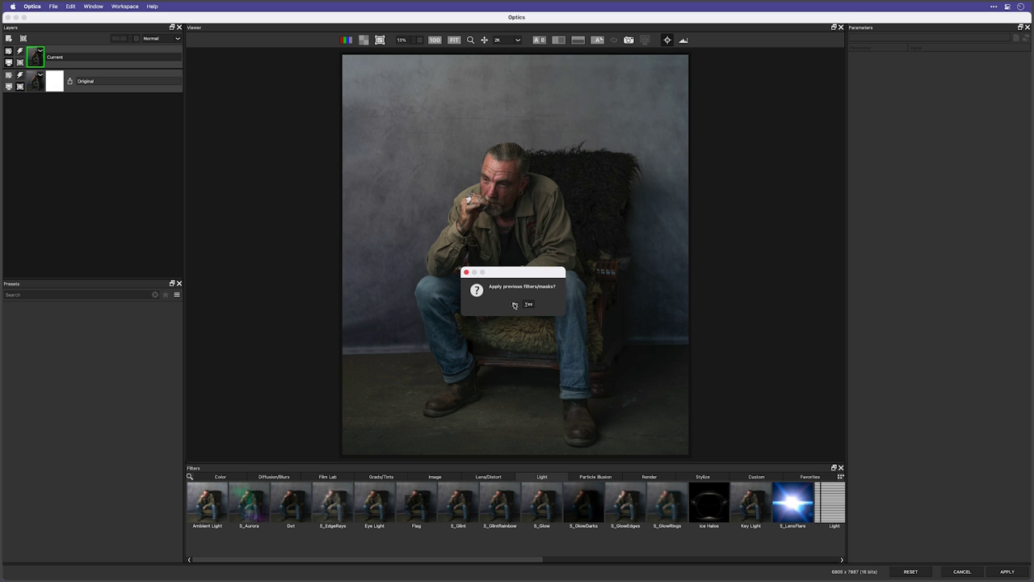
left_click(514, 303)
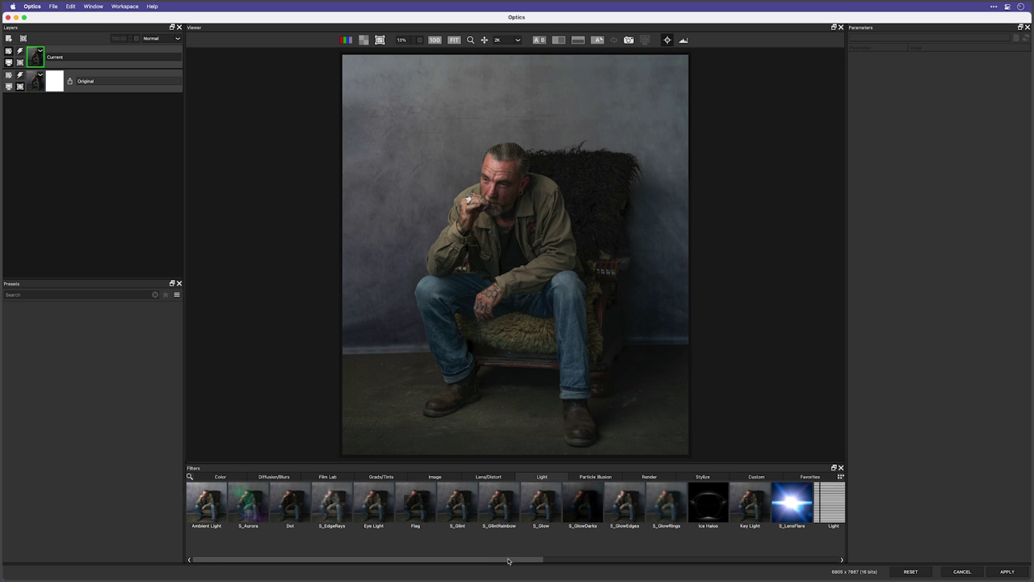
scroll(554, 517, "right", 5)
Step: Apply the Light filter, move it up, rotate it 0.40 and scale it to 99.45 × 119.97
left_click(550, 504)
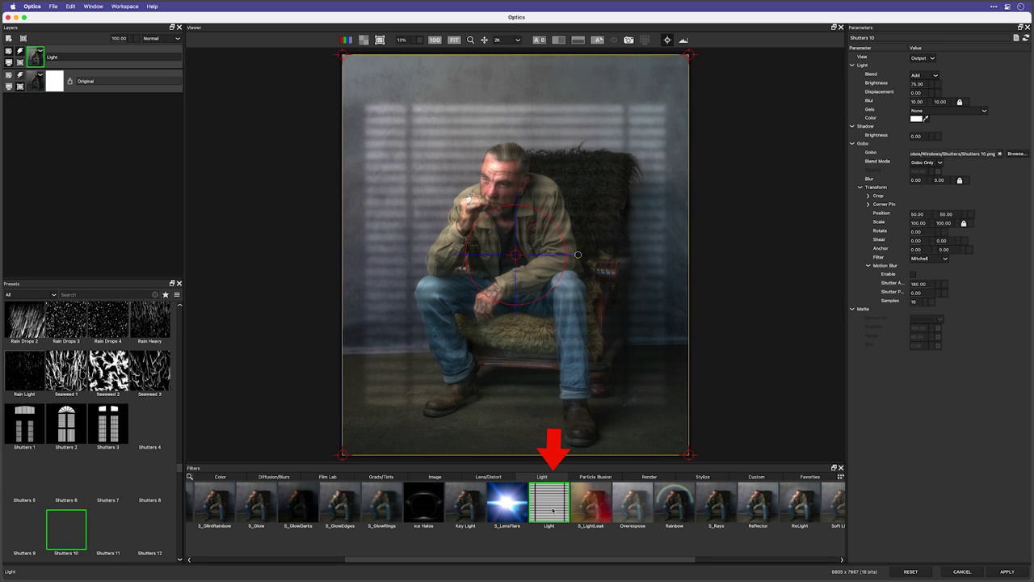
left_click_drag(515, 255, 511, 227)
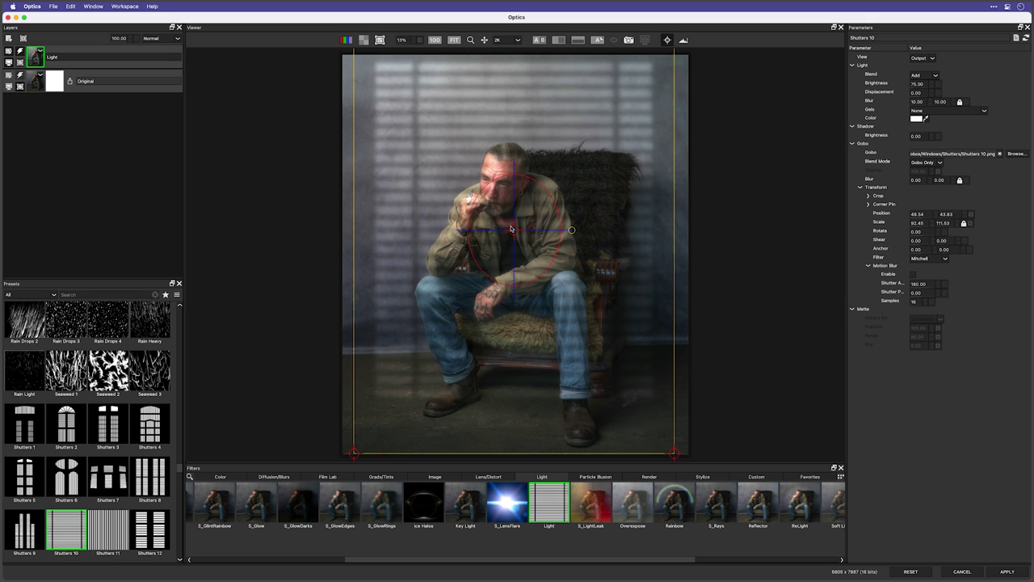
left_click_drag(571, 230, 572, 232)
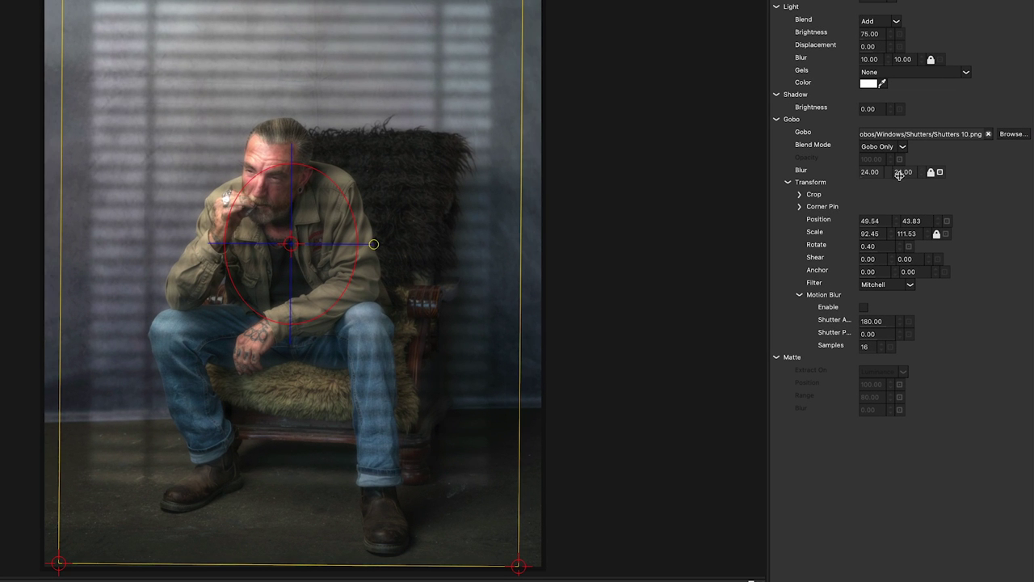
left_click_drag(884, 232, 883, 227)
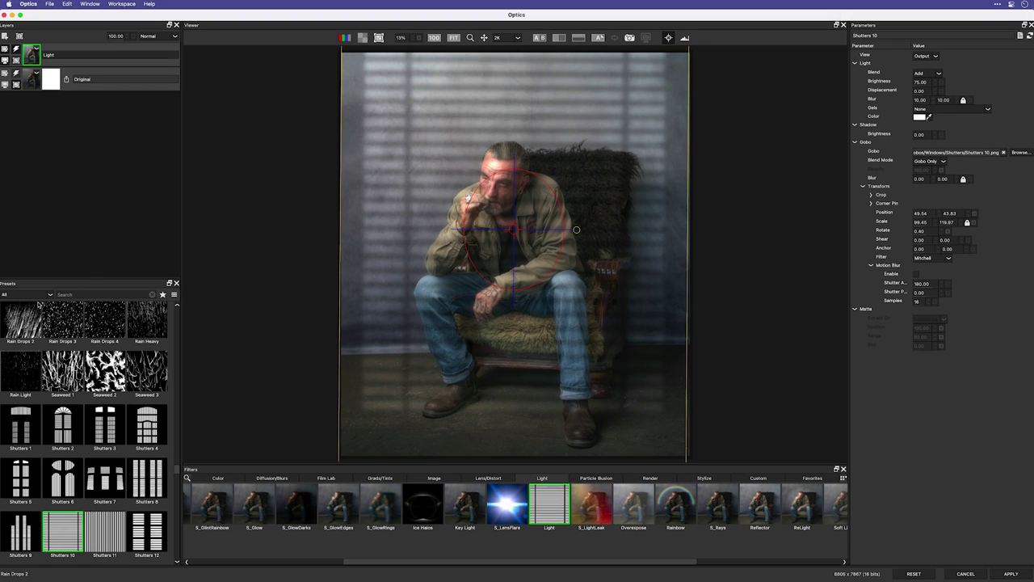
Step: Filter the presets to Windows - Shutters and apply Shutters 17 to the light
left_click(50, 294)
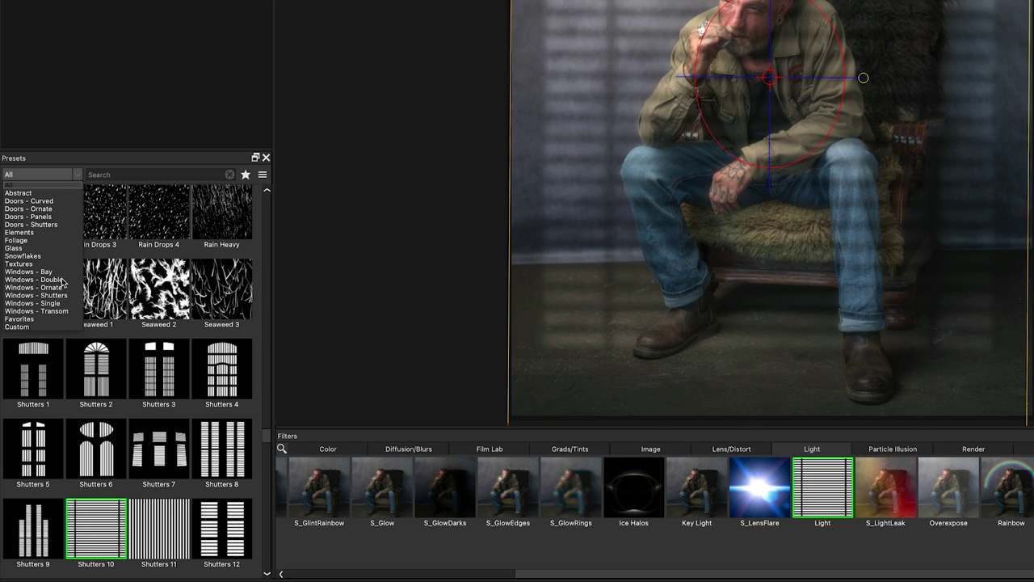
left_click(266, 239)
left_click_drag(266, 437, 269, 464)
left_click(78, 175)
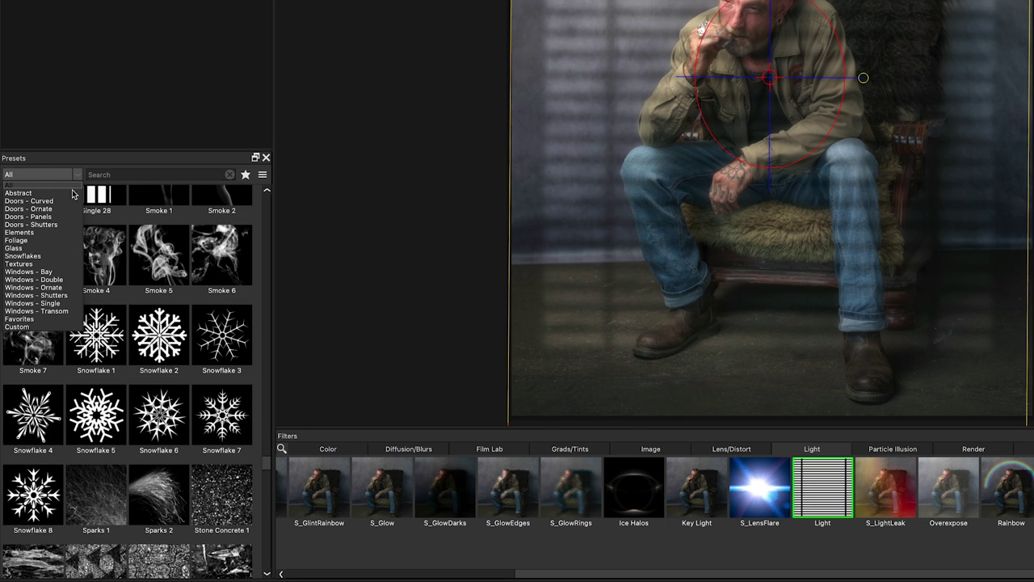
left_click(59, 296)
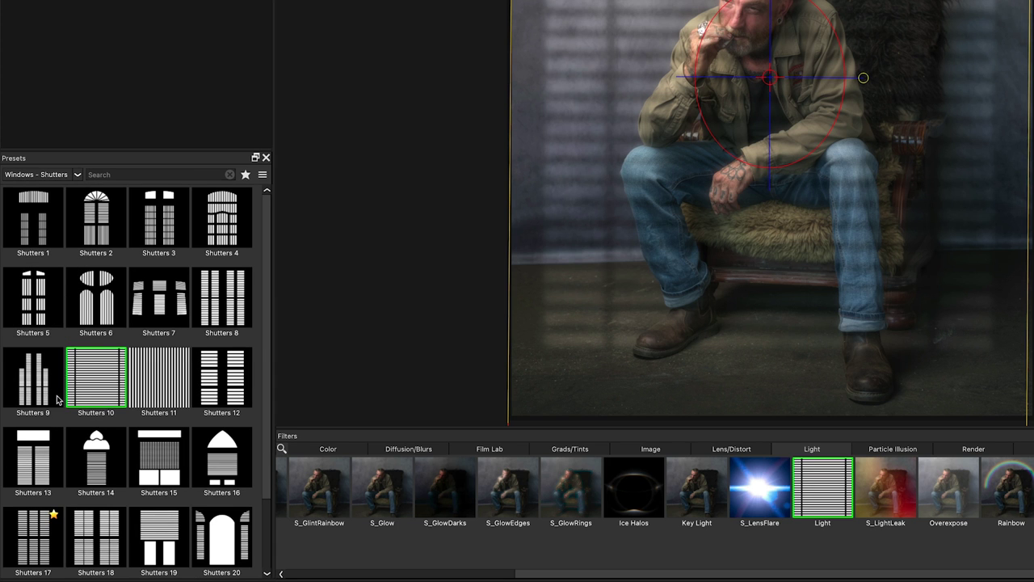
scroll(267, 439, "down", 3)
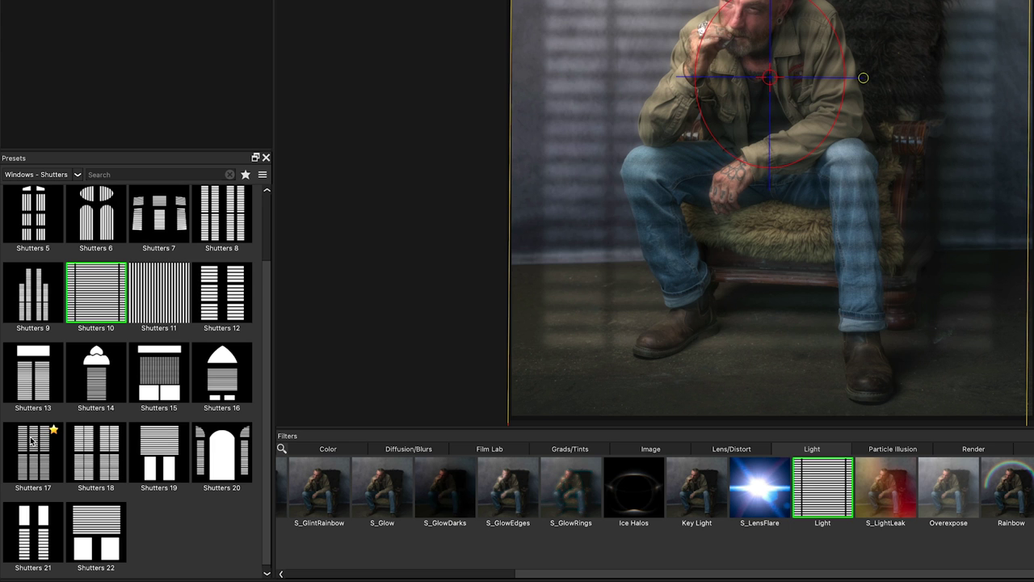
left_click(30, 441)
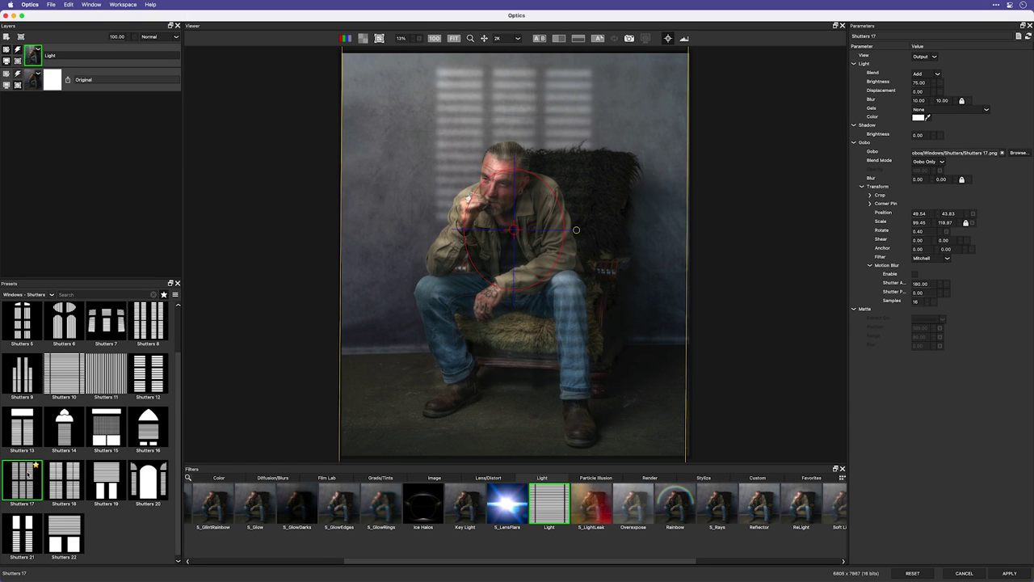
Step: Move the shutter light onto the upper-left wall and fine-tune its scale
left_click_drag(513, 230, 473, 252)
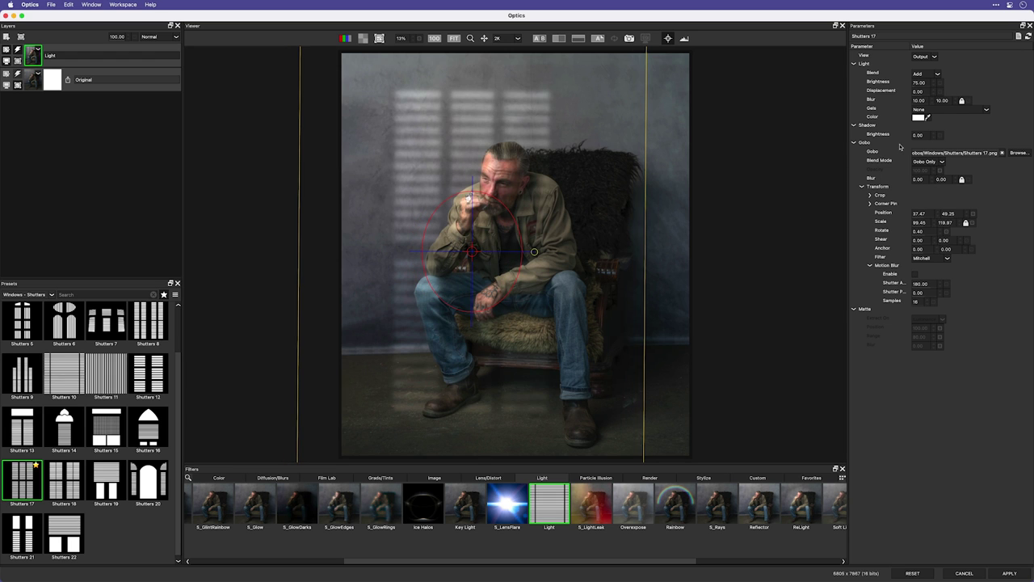
left_click_drag(925, 222, 953, 222)
left_click_drag(472, 251, 384, 129)
left_click_drag(926, 222, 914, 222)
left_click_drag(379, 131, 392, 151)
Step: Straighten the pattern, set Gobo Blur to about 61, lower layer opacity and hide guides
left_click_drag(509, 160, 494, 181)
left_click_drag(921, 178, 942, 181)
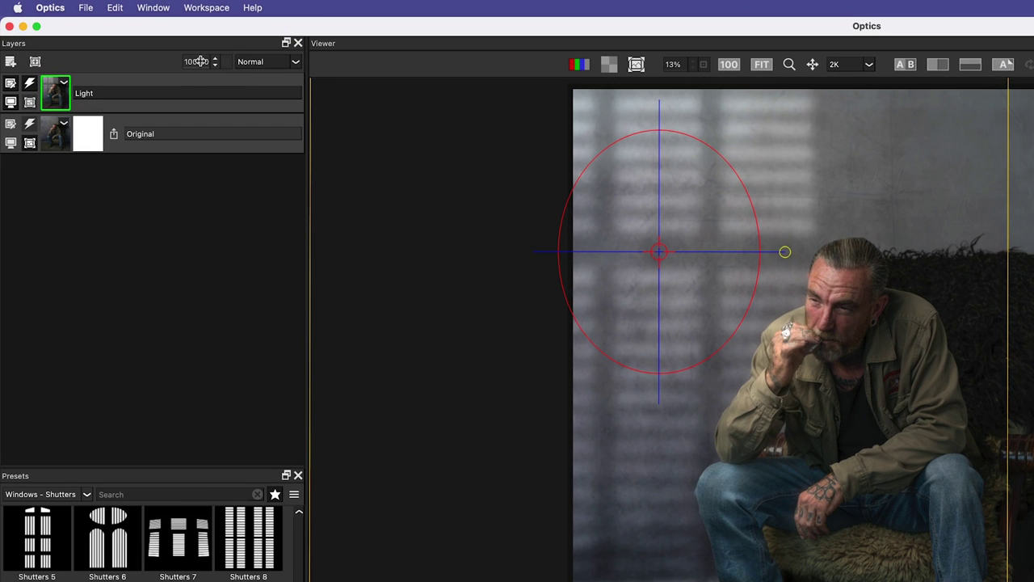
left_click_drag(200, 62, 219, 52)
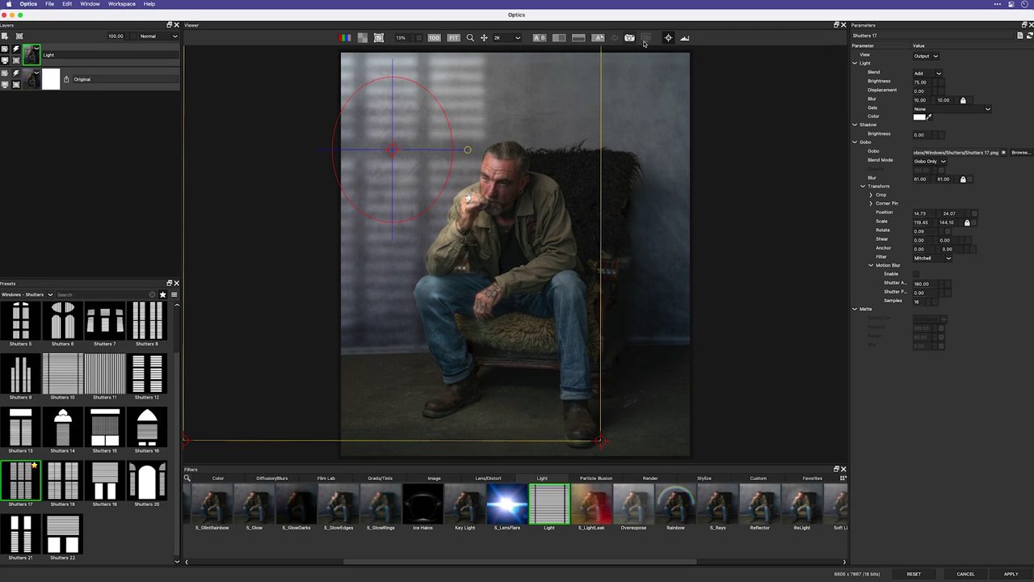
left_click(668, 38)
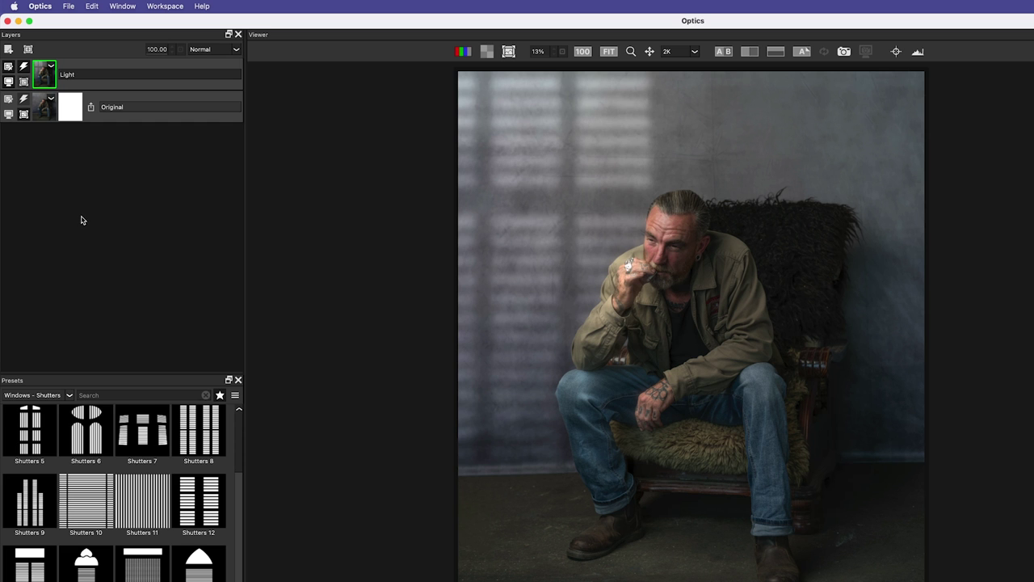
Step: Duplicate the Light layer and corner-pin the copy in perspective onto the lower-left floor
left_click(51, 67)
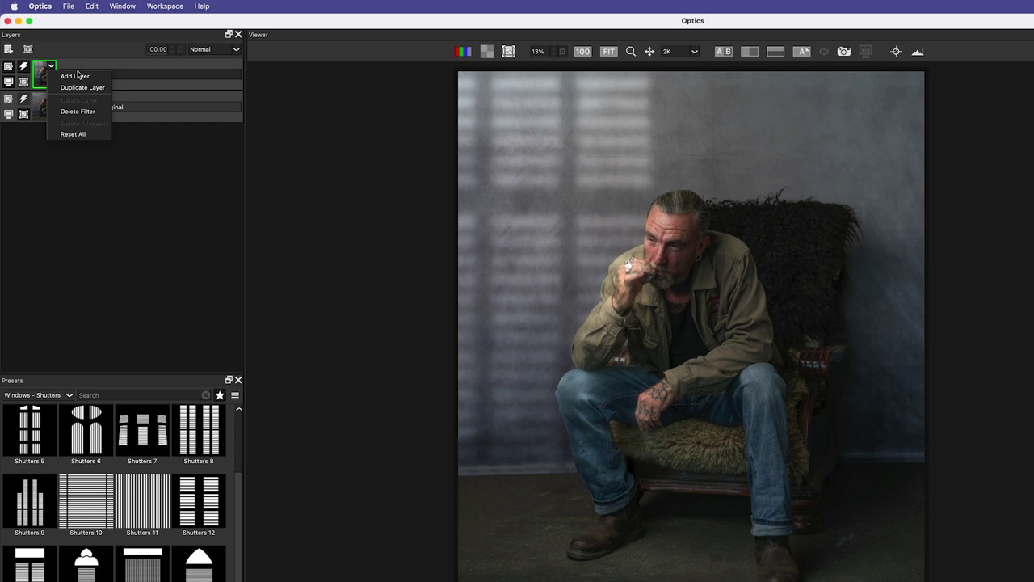
left_click(81, 88)
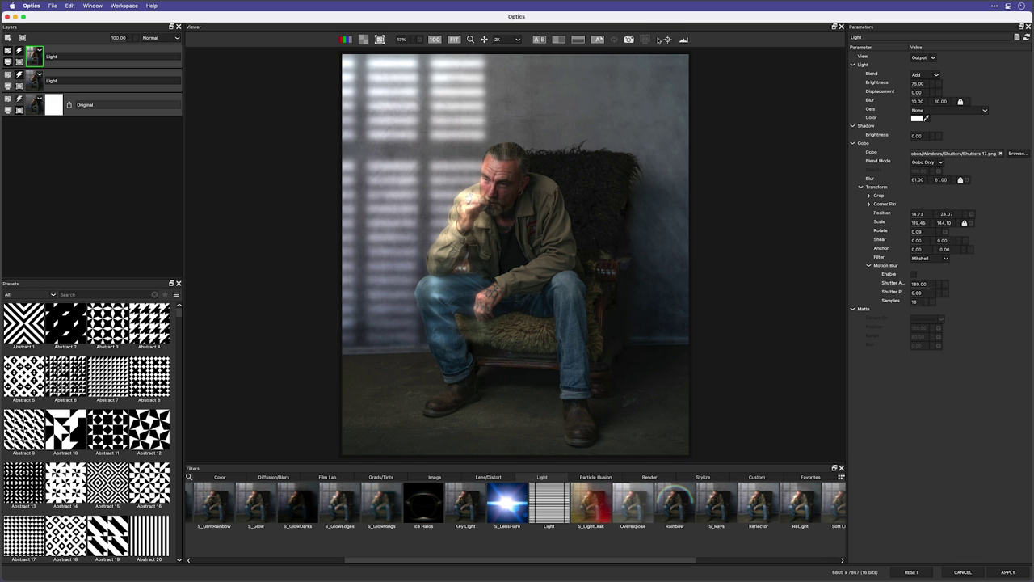
left_click(668, 39)
left_click_drag(392, 150, 521, 232)
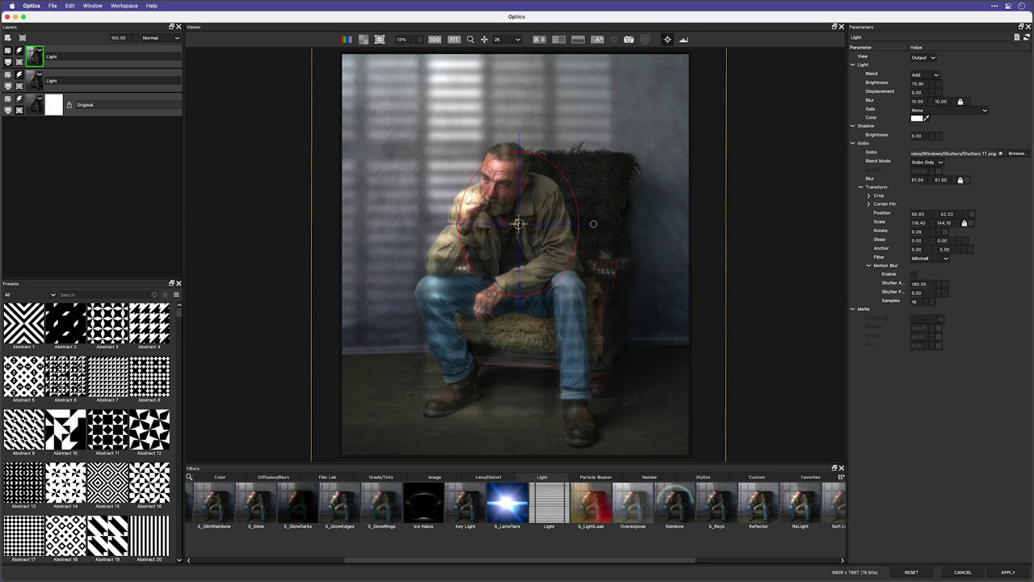
scroll(464, 219, "down", 4)
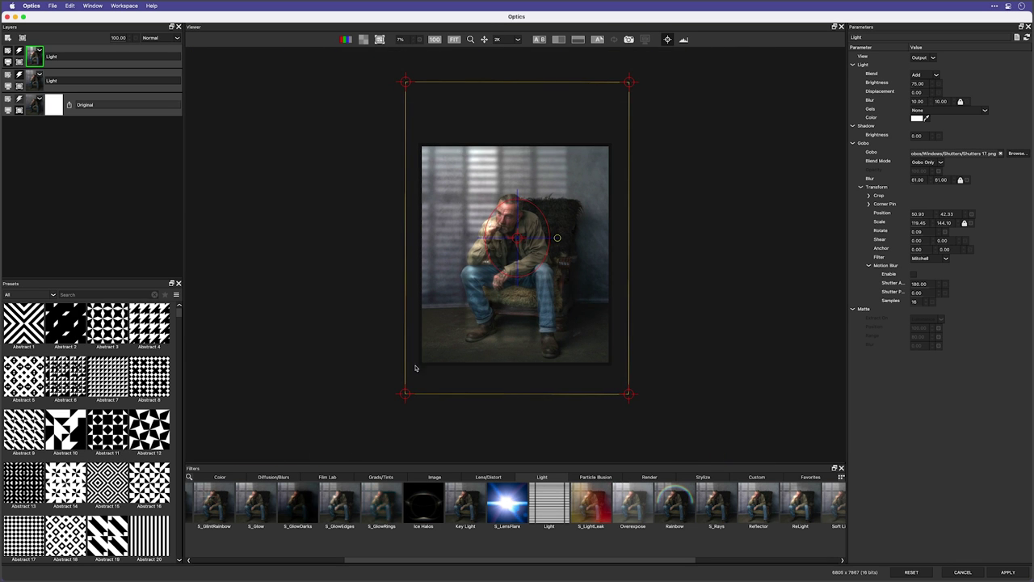
left_click_drag(405, 394, 189, 384)
left_click_drag(630, 81, 629, 236)
left_click_drag(405, 81, 405, 243)
left_click_drag(629, 393, 597, 387)
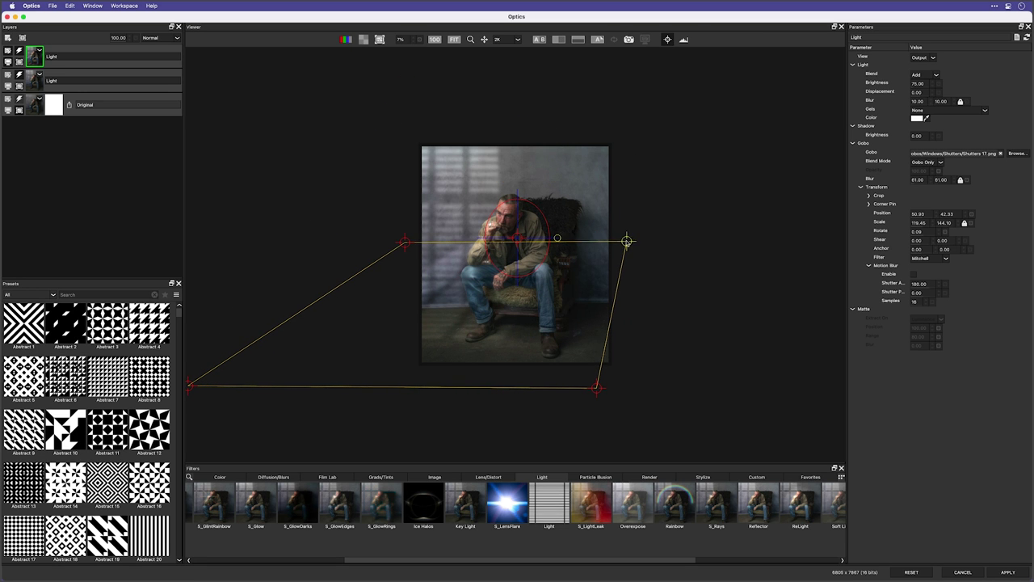
left_click_drag(517, 237, 447, 305)
Step: Fit the image in the viewer, hide the guides, and switch off both Light layers
key("super+0")
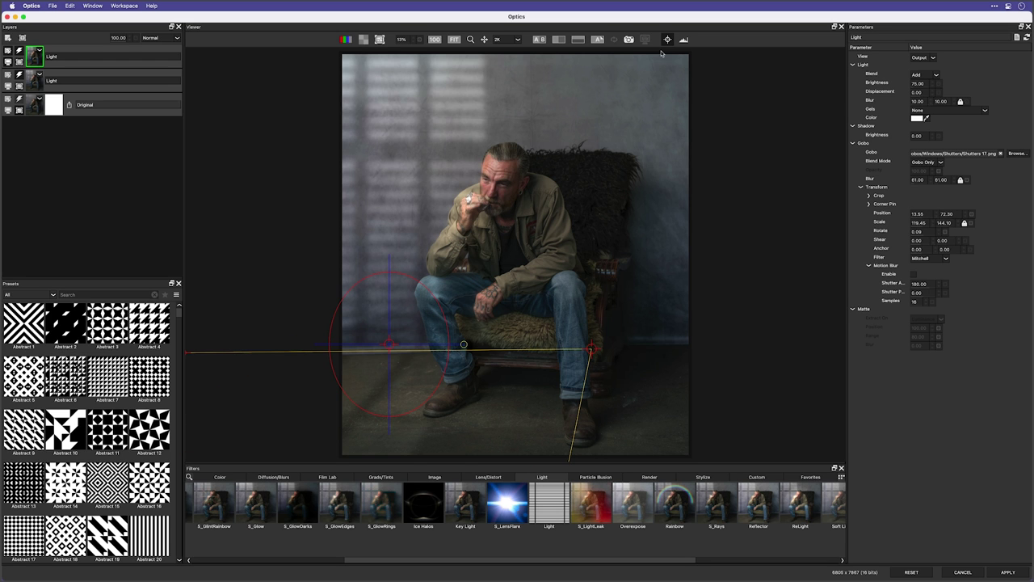
left_click(667, 40)
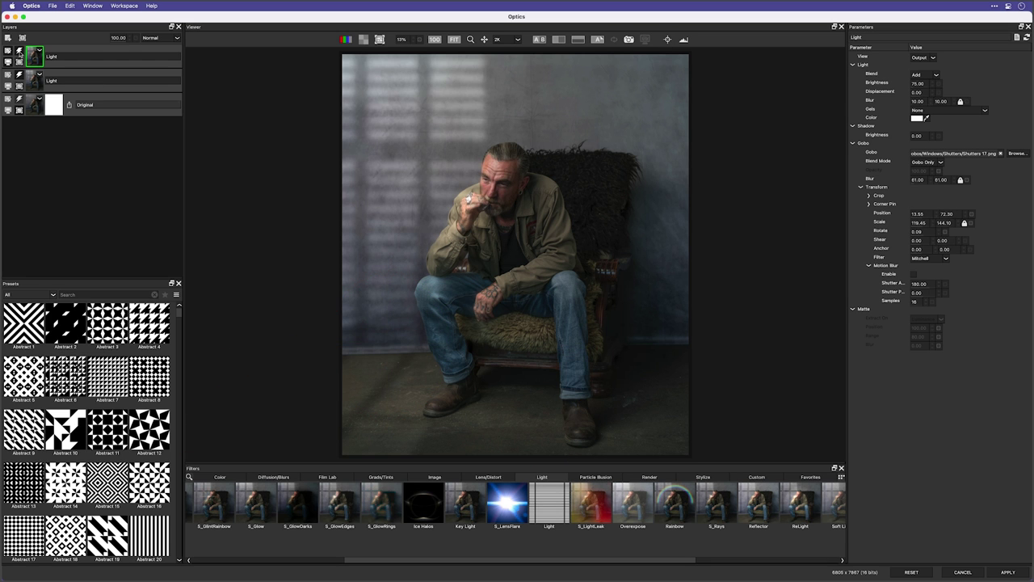
left_click(18, 51)
left_click(19, 77)
Step: Turn the second Light layer back on and open its mask-type list
left_click(19, 78)
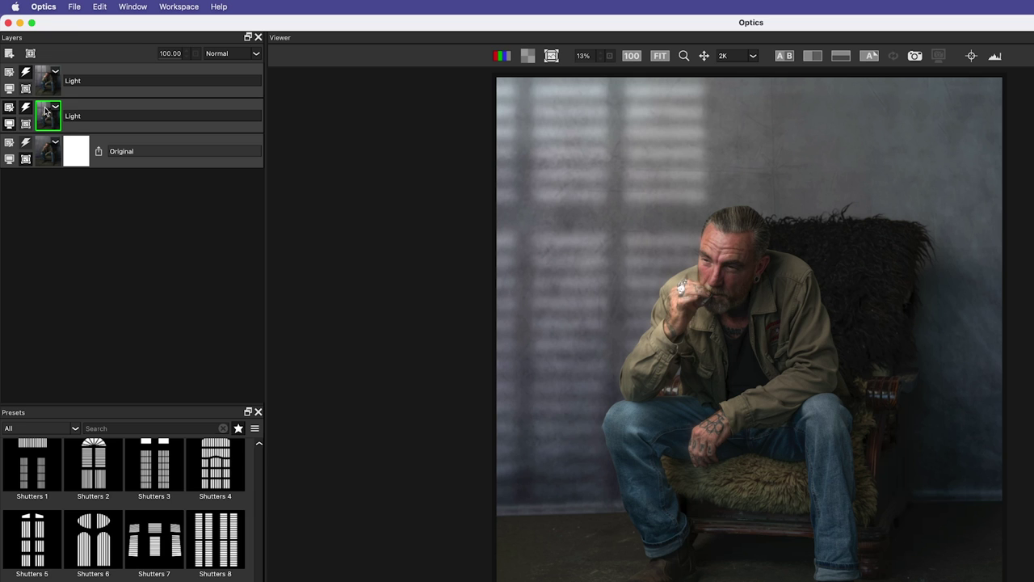
left_click(30, 54)
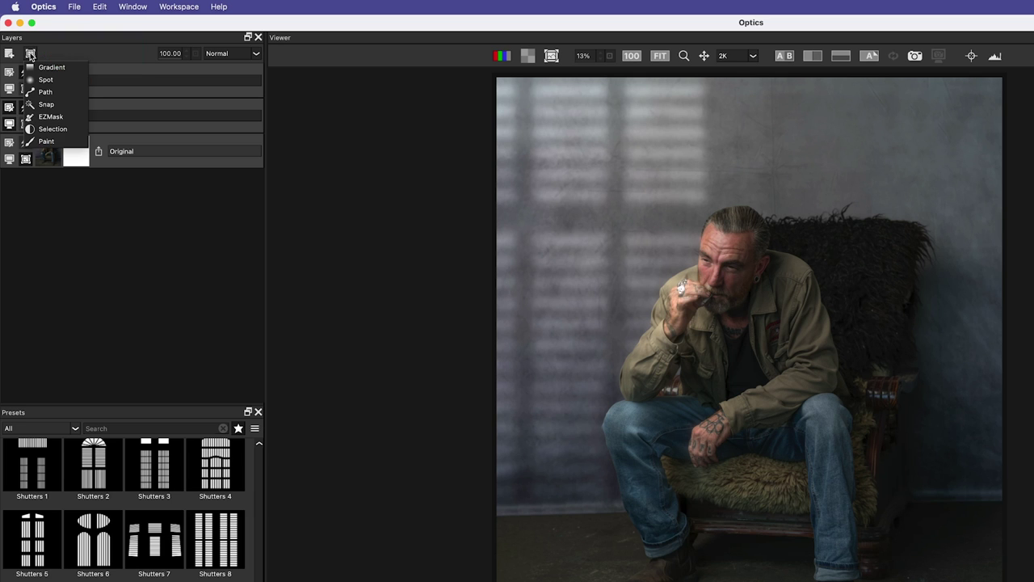
Step: Add an EZMask with an enlarged brush, marking the left wall as keep and the man as exclude
left_click(70, 117)
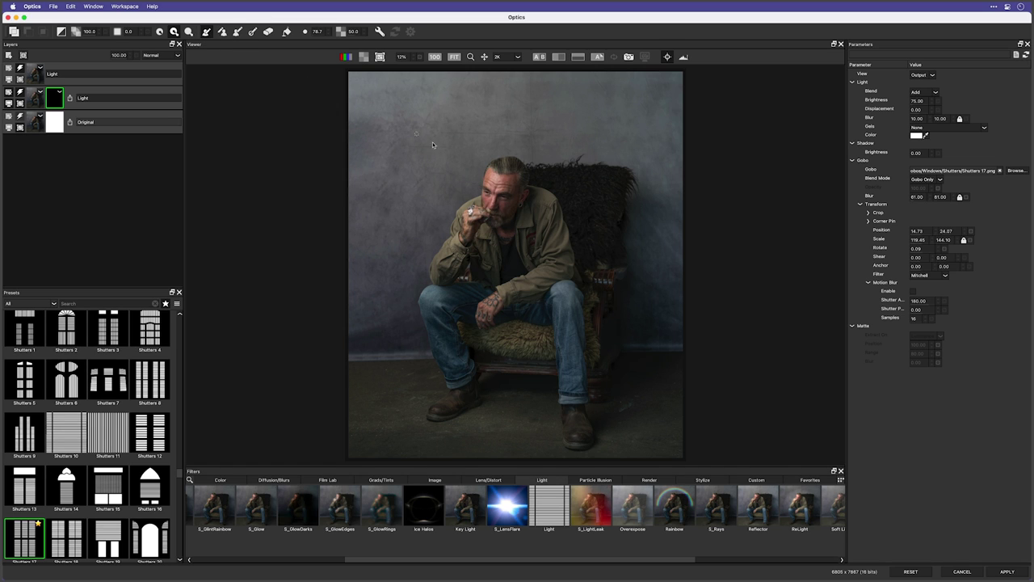
key("bracketright")
key("bracketright")
key("bracketright")
mouse_move(495, 95)
left_mouse_down()
mouse_move(497, 136)
mouse_move(422, 248)
mouse_move(408, 349)
mouse_move(413, 410)
mouse_move(497, 402)
mouse_move(368, 86)
left_mouse_up()
mouse_move(461, 118)
left_mouse_down()
mouse_move(408, 190)
mouse_move(357, 347)
mouse_move(373, 453)
mouse_move(440, 171)
left_mouse_up()
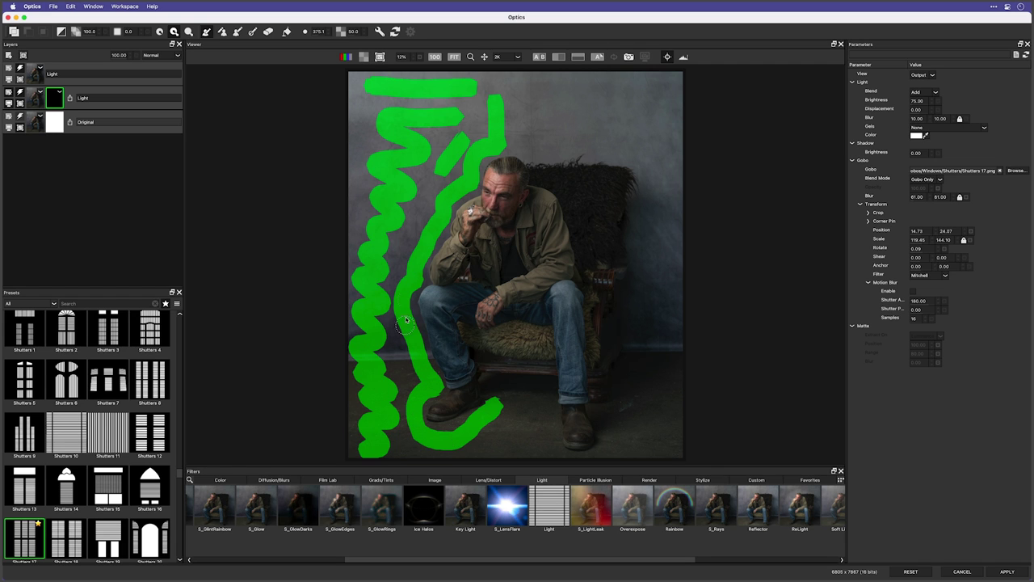
left_click(222, 32)
mouse_move(514, 167)
left_mouse_down()
mouse_move(494, 173)
mouse_move(427, 317)
mouse_move(444, 373)
mouse_move(469, 396)
mouse_move(572, 426)
mouse_move(606, 244)
mouse_move(469, 307)
mouse_move(554, 331)
left_mouse_up()
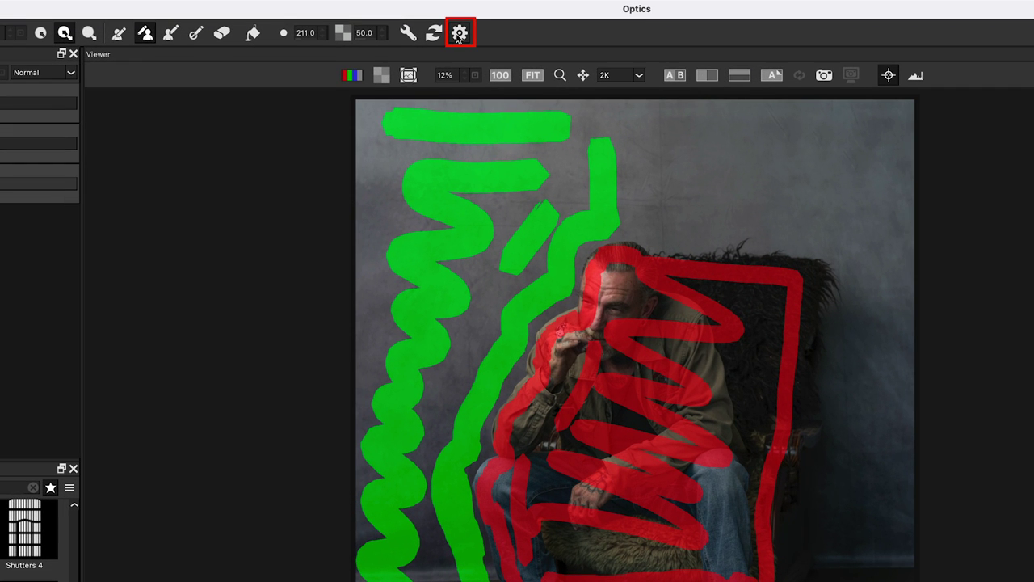
Step: Generate the EZMask, toggle the layer to compare, and preview the mask in black and white
left_click(459, 33)
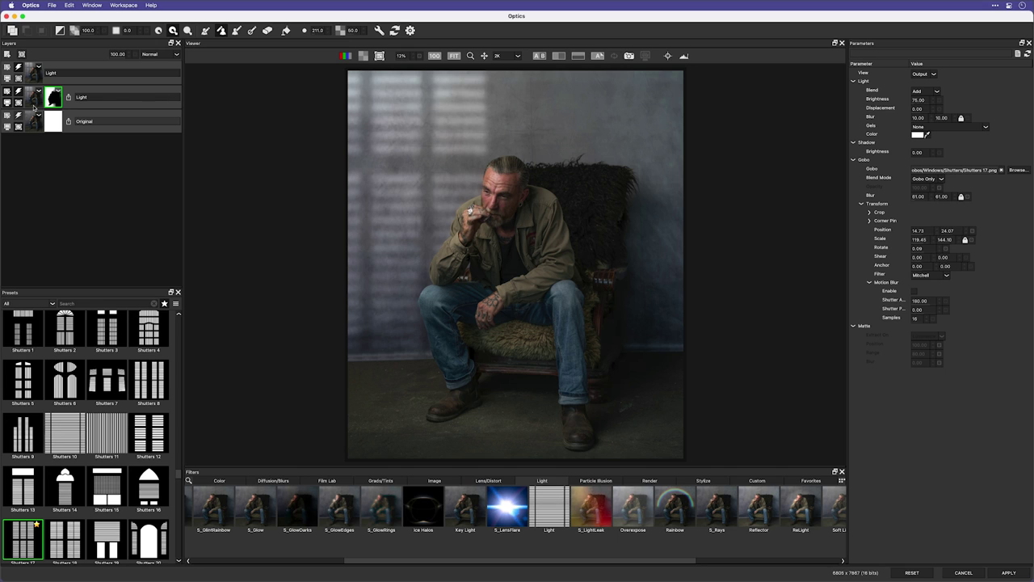
left_click(18, 93)
left_click(18, 92)
left_click(17, 102)
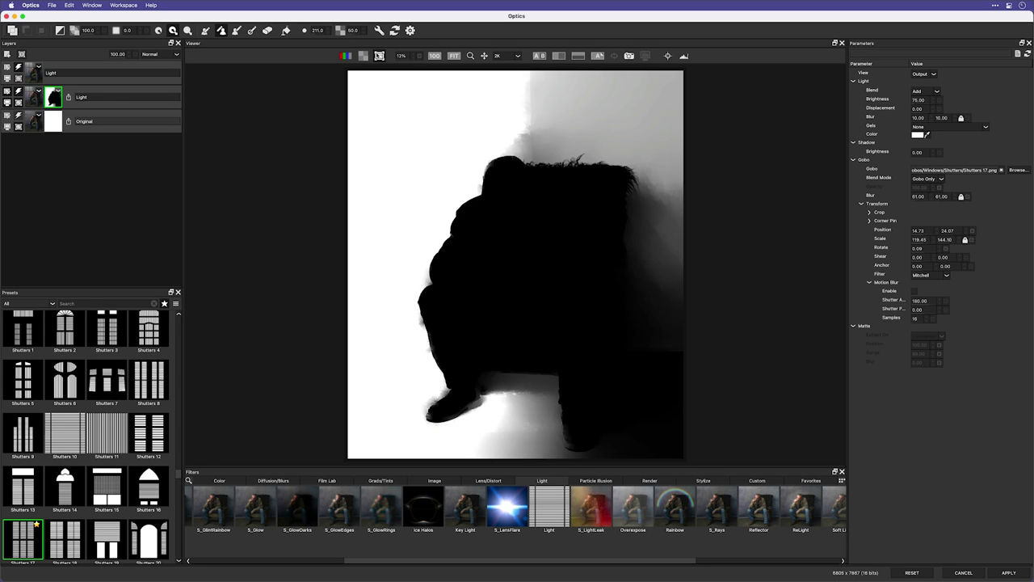
left_click(379, 55)
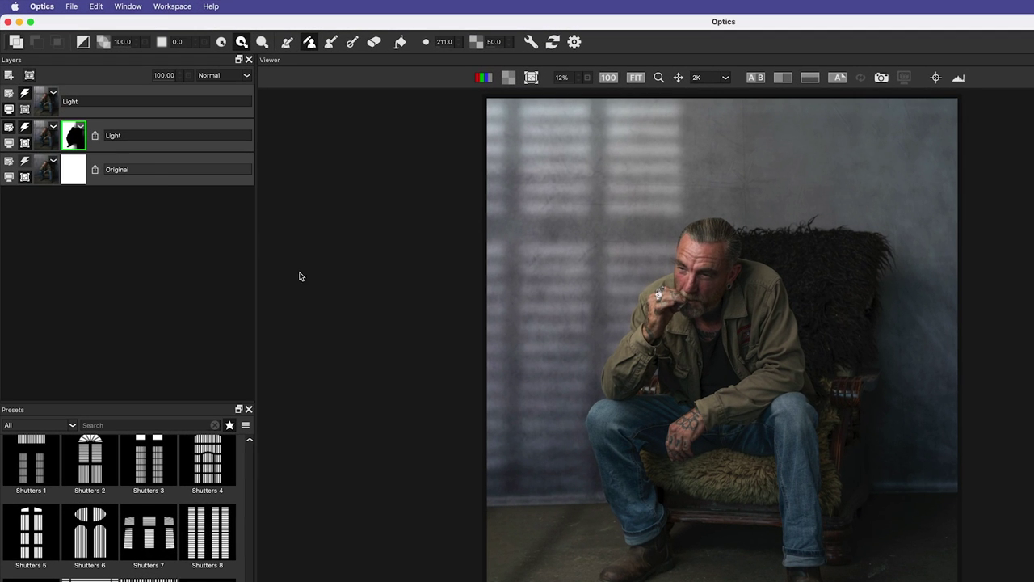
Step: Copy the man's mask onto the top Light layer and apply the Optics result back to Photoshop
left_click(23, 95)
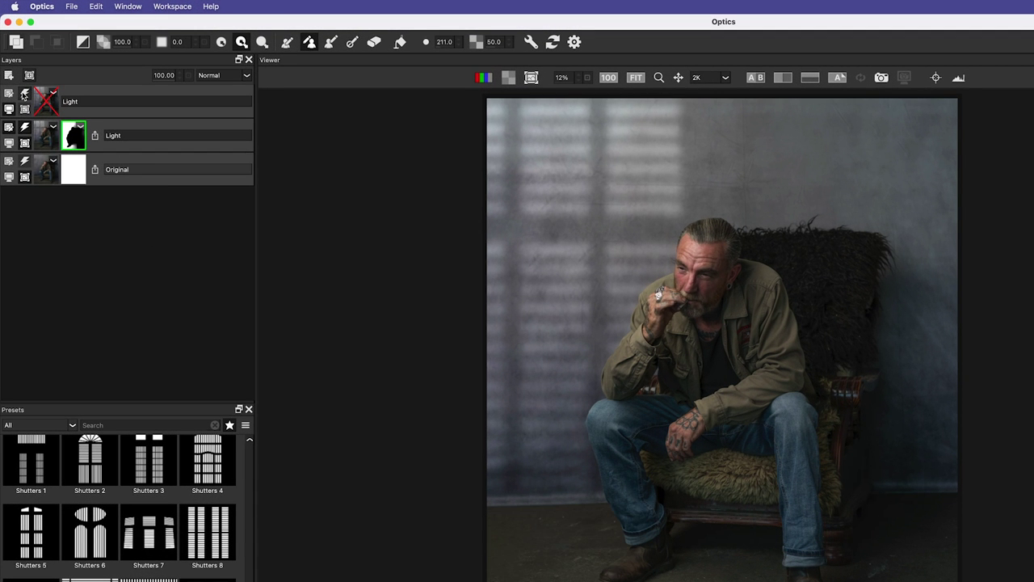
left_click(23, 95)
left_click_drag(70, 137, 71, 99)
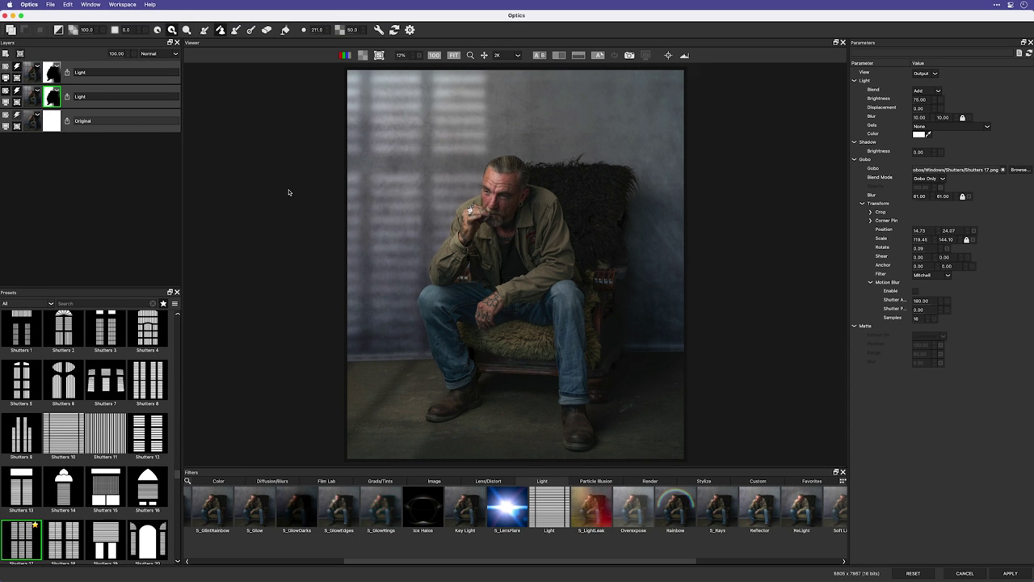
left_click(1009, 573)
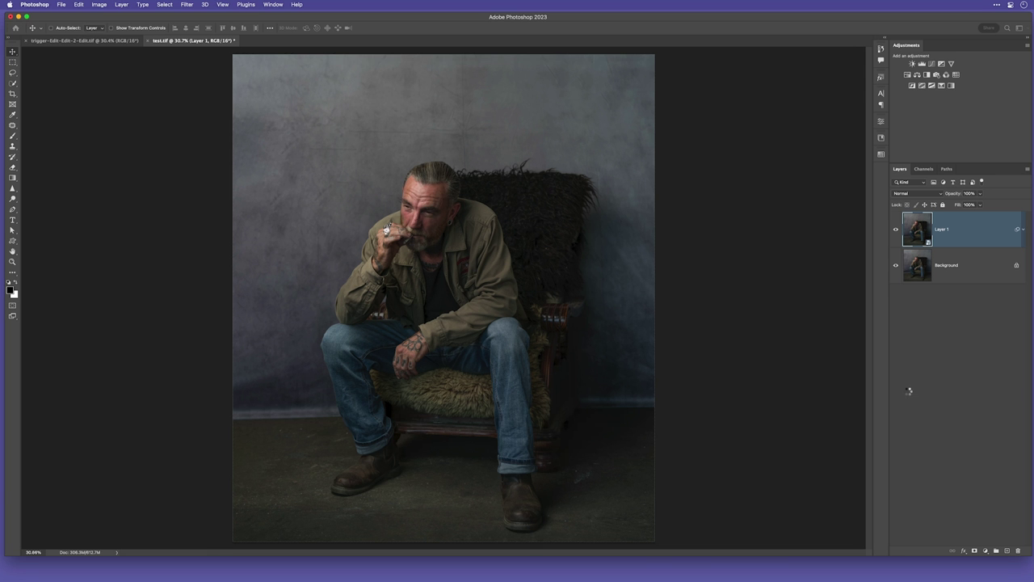
Step: Toggle Layer 1 on and off to compare the window light, at full view and zoomed in
left_click(895, 231)
left_click(895, 231)
left_click(895, 231)
left_click(895, 231)
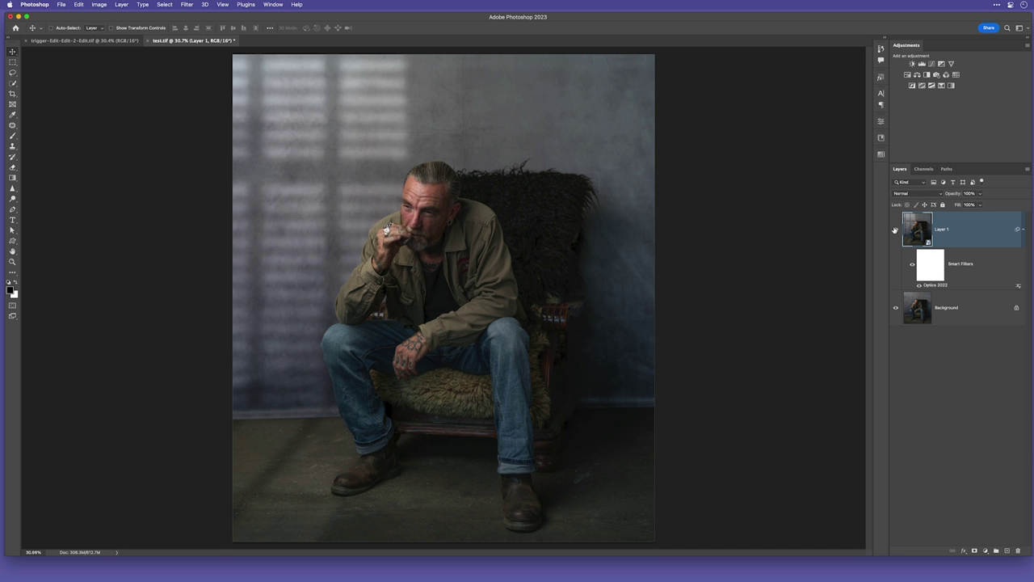
scroll(435, 205, "up", 10)
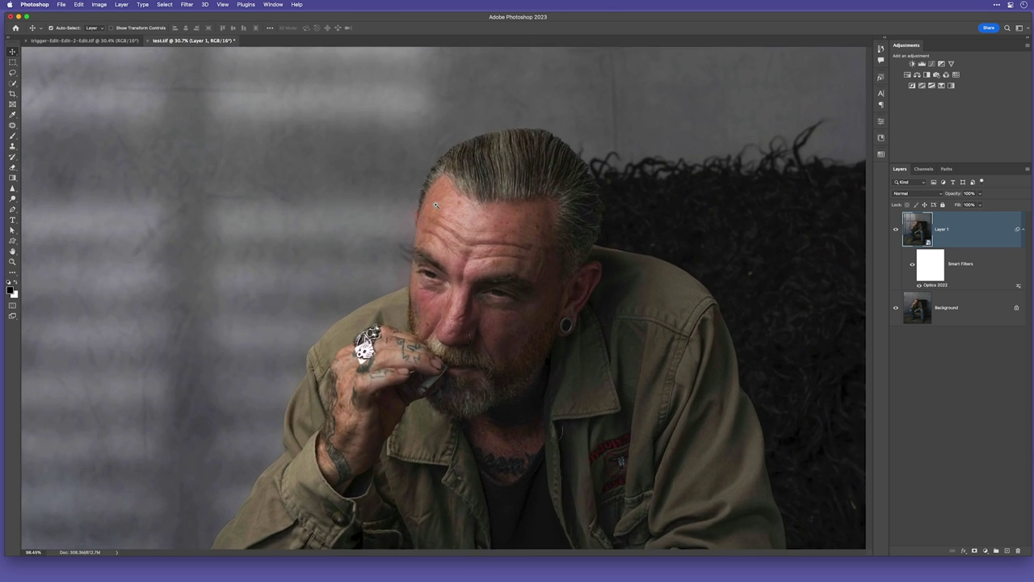
scroll(436, 205, "up", 2)
left_click(895, 231)
left_click(895, 231)
left_click(895, 231)
left_click(895, 231)
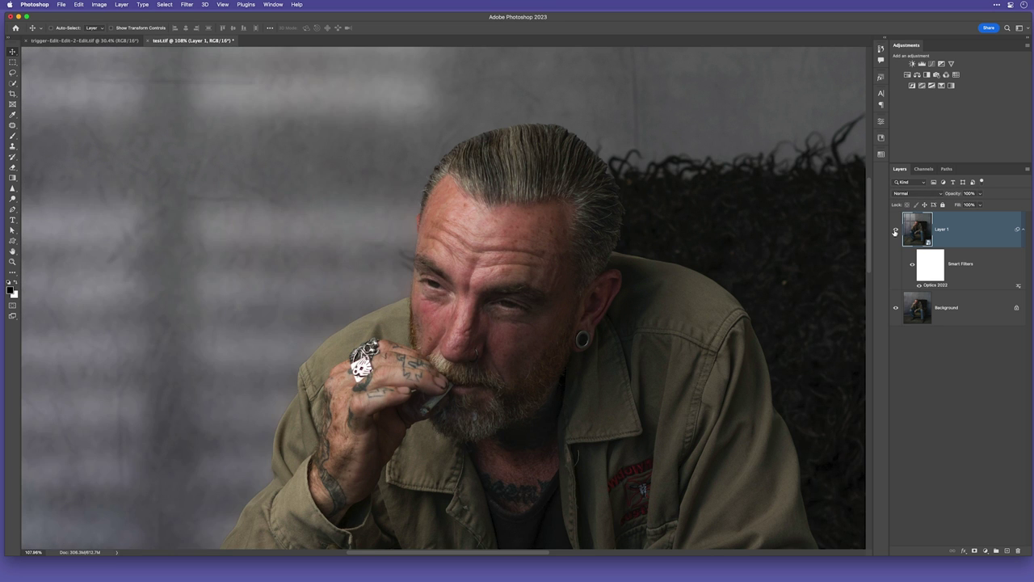
Step: Fit the whole image in the window and reopen the Optics smart filter settings
scroll(111, 235, "down", 10)
double_click(12, 252)
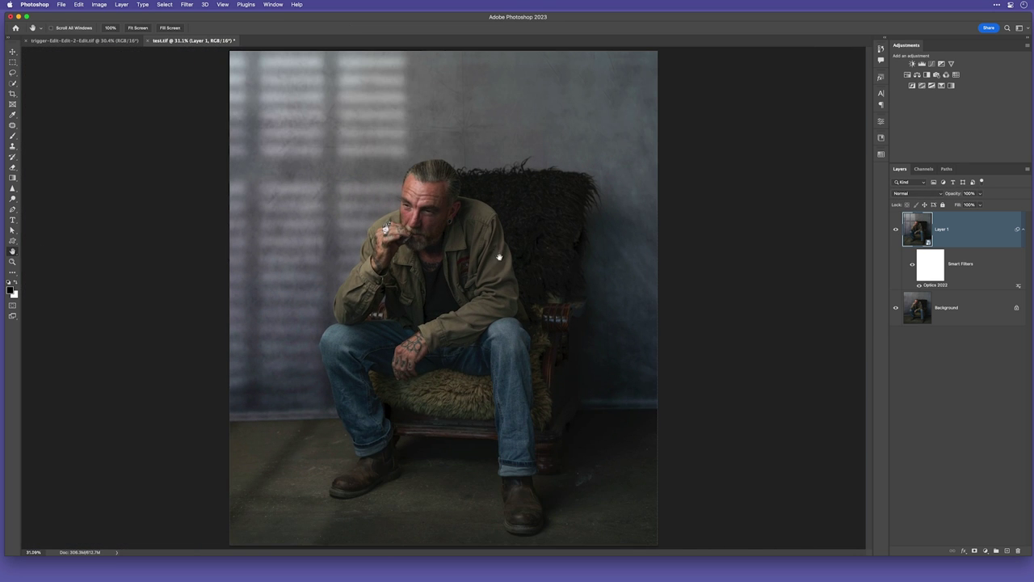
double_click(936, 285)
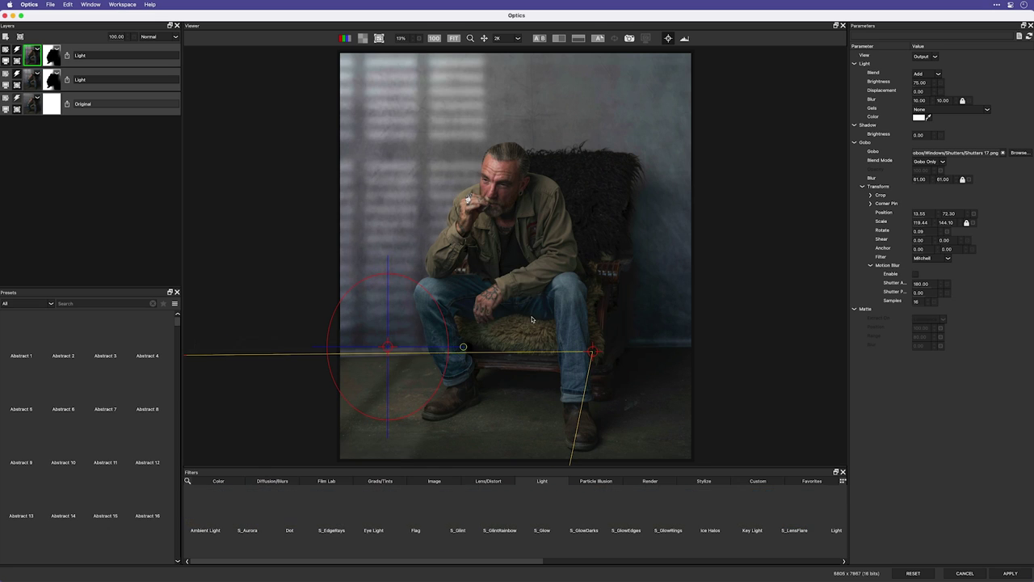
left_click(668, 40)
left_click(668, 39)
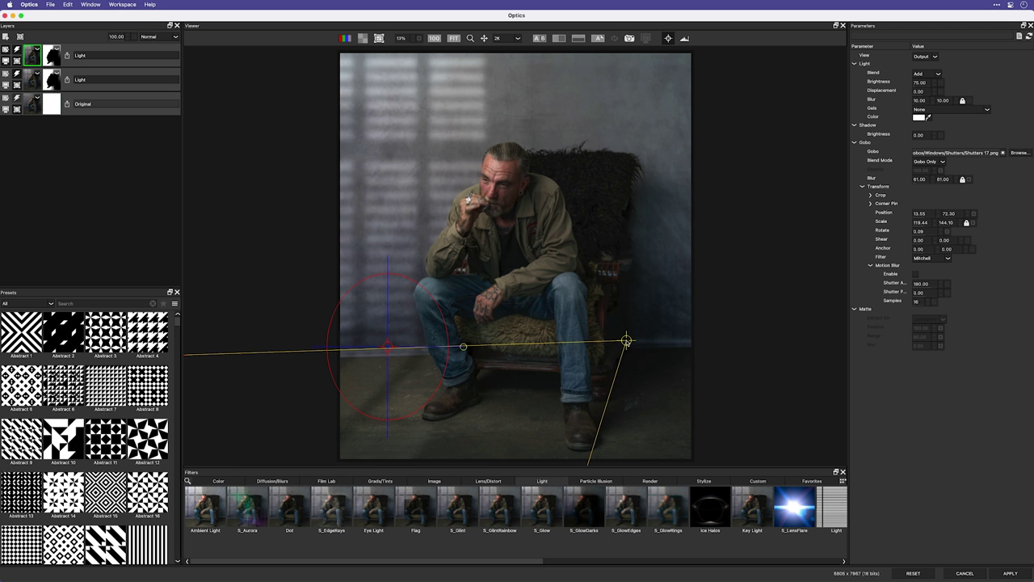
left_click(668, 38)
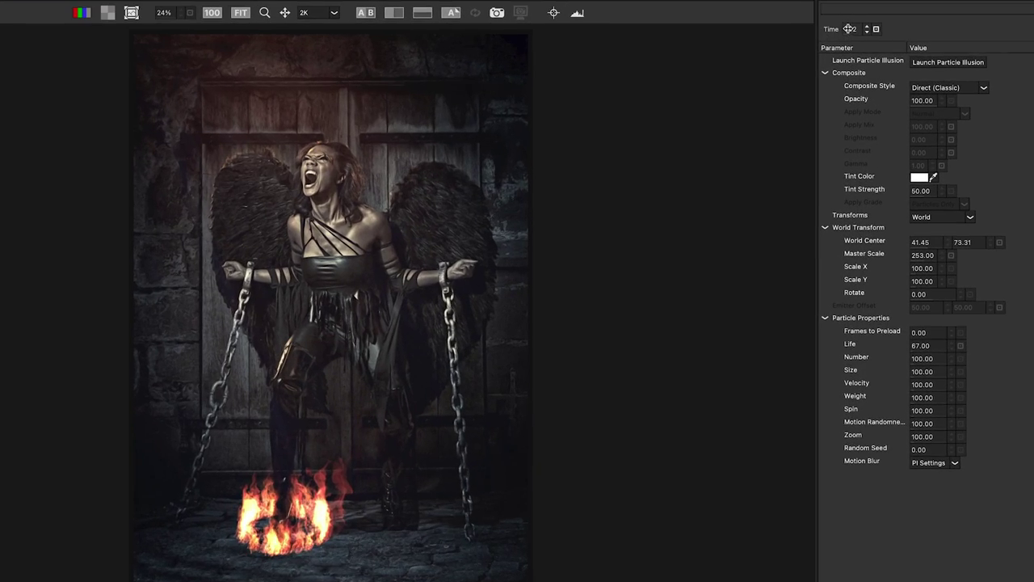
Step: Advance the fire animation Time to 512 and change the PI Fire particle Life from 67 to 43
left_click_drag(874, 51, 850, 31)
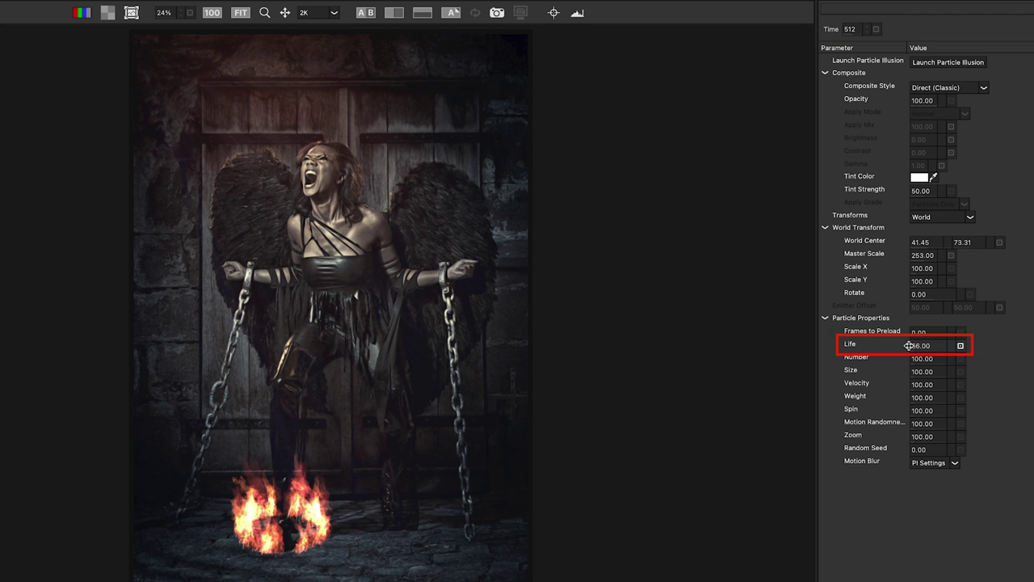
mouse_move(912, 344)
left_mouse_down()
mouse_move(889, 344)
mouse_move(903, 344)
left_mouse_up()
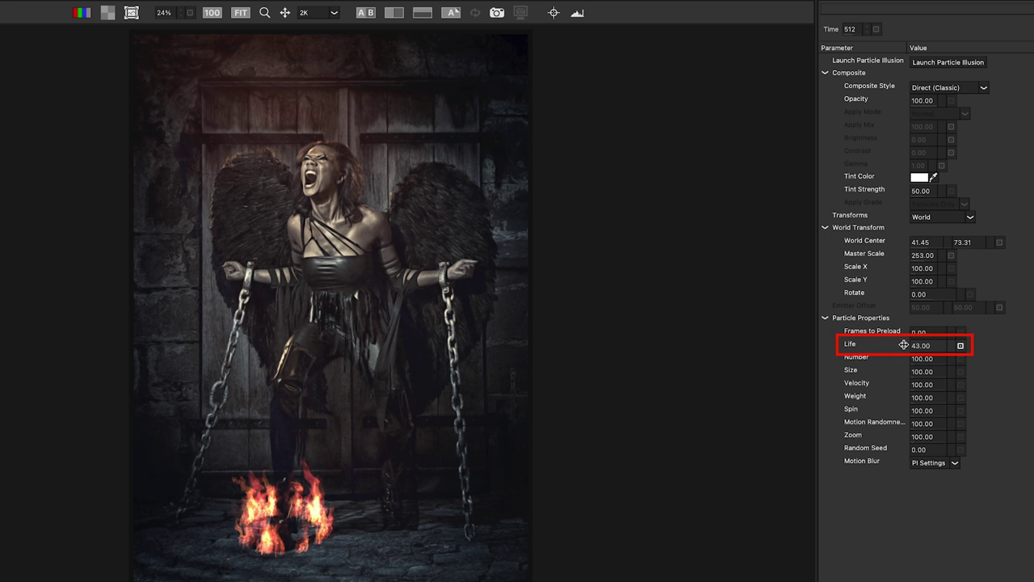